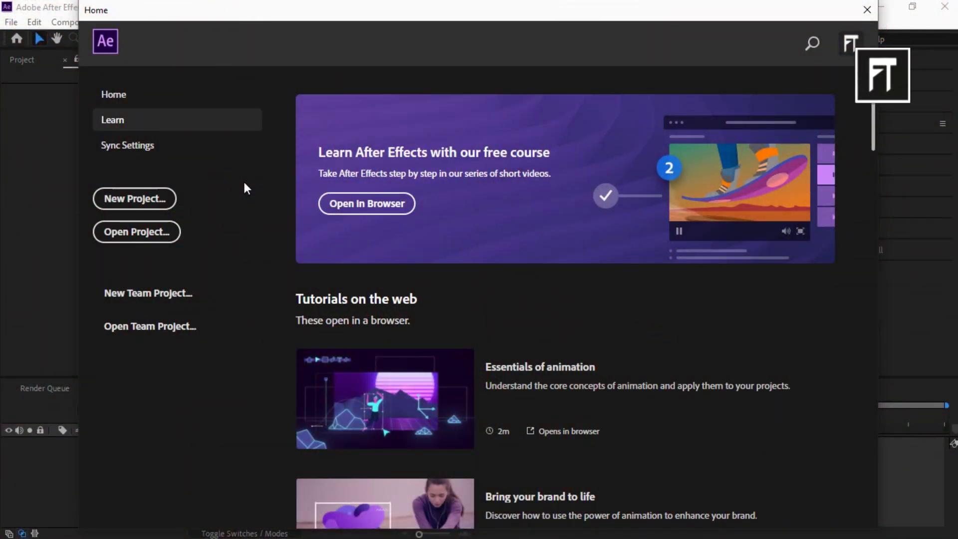
Create a new project with a 1920×1080, 30 fps Comp 1 and drag in the woman-jumping sunset clip.
click(133, 198)
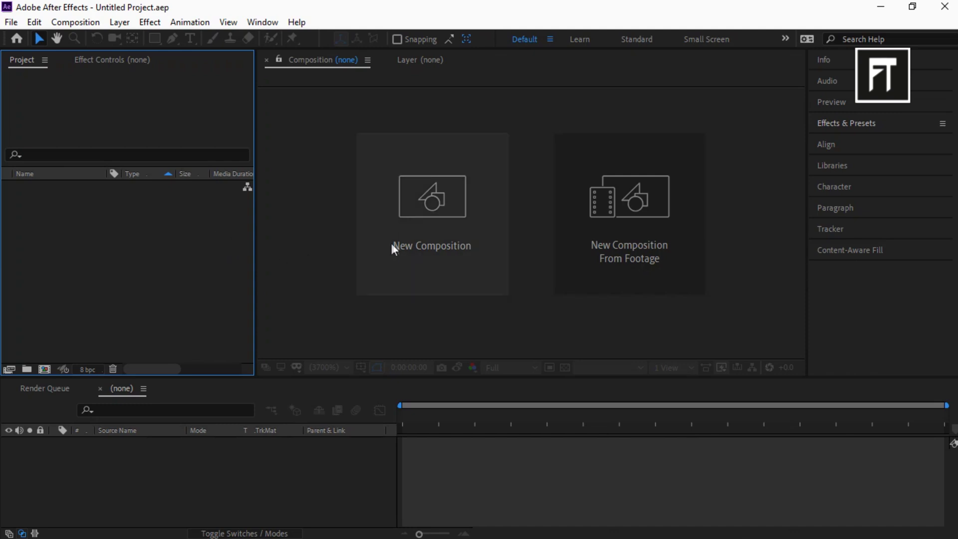
click(396, 243)
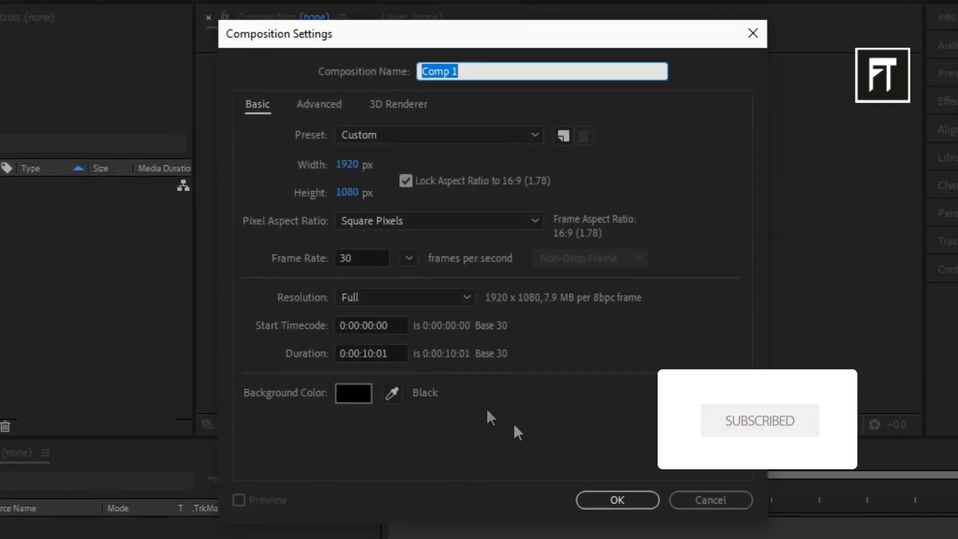
click(610, 500)
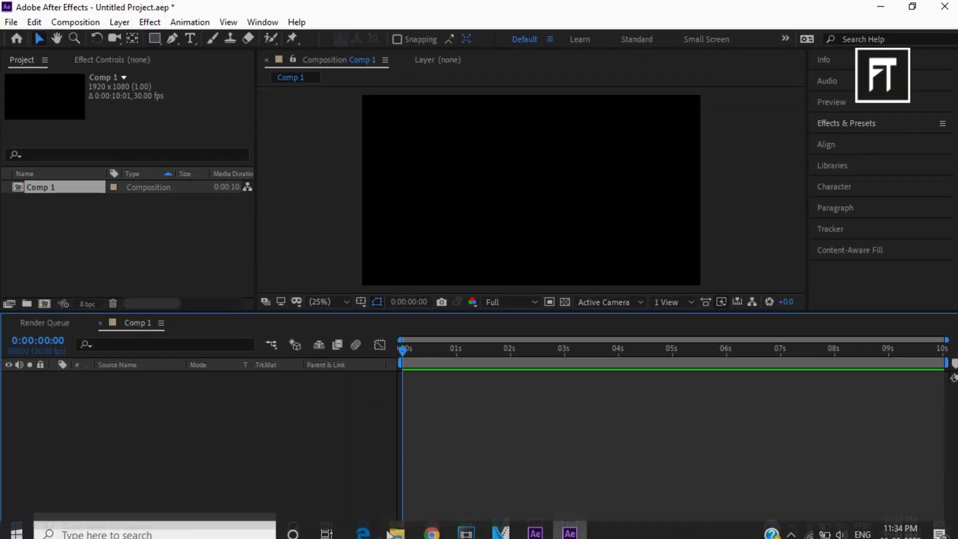
click(389, 533)
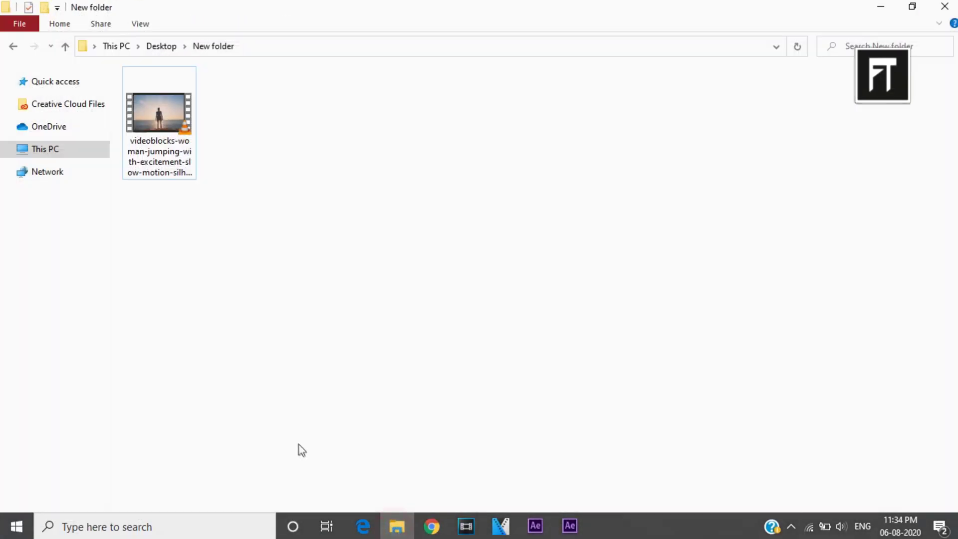
drag(160, 125, 223, 471)
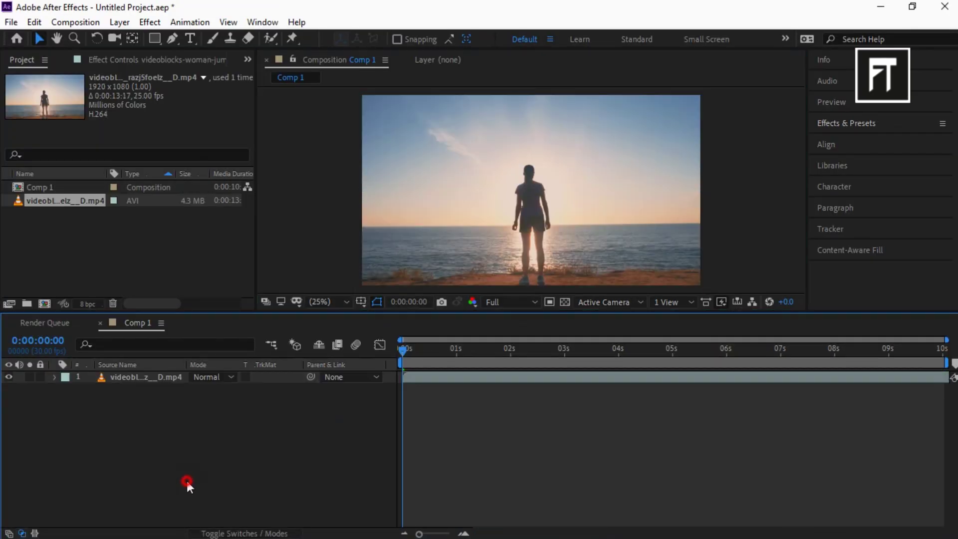
Add a new adjustment layer above the sunset clip in the timeline.
right_click(186, 481)
mouse_move(244, 327)
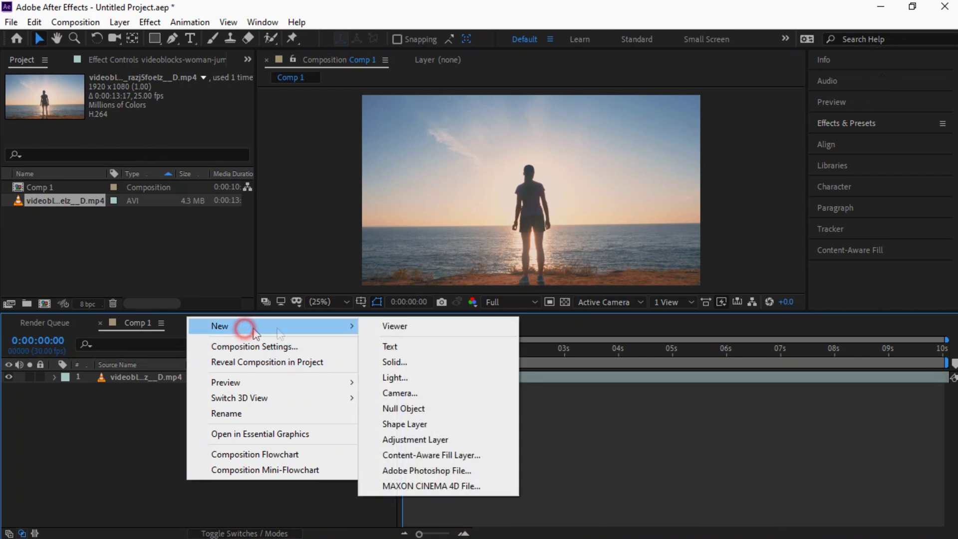
click(402, 439)
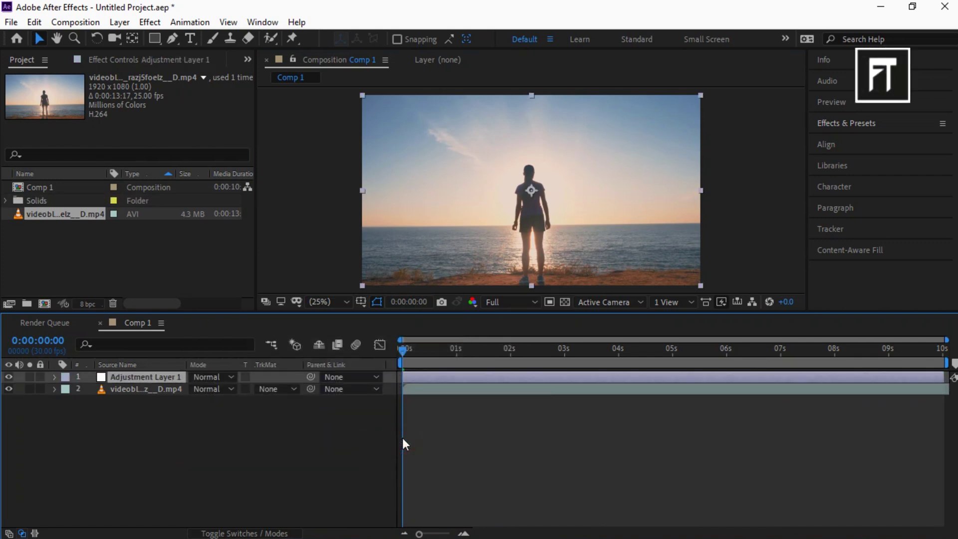
click(236, 463)
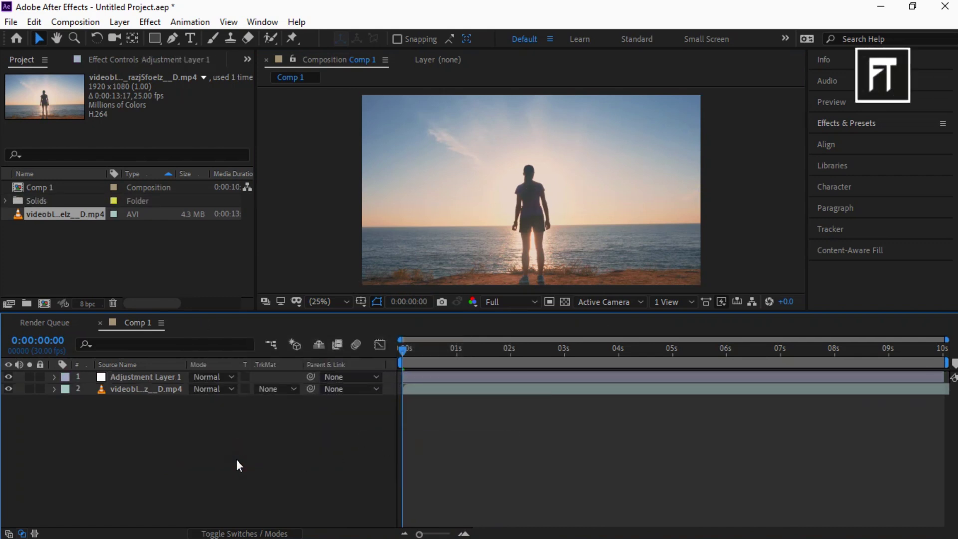
Apply Levels to Adjustment Layer 1 and lower the Blue channel's Output White to 226.
click(858, 125)
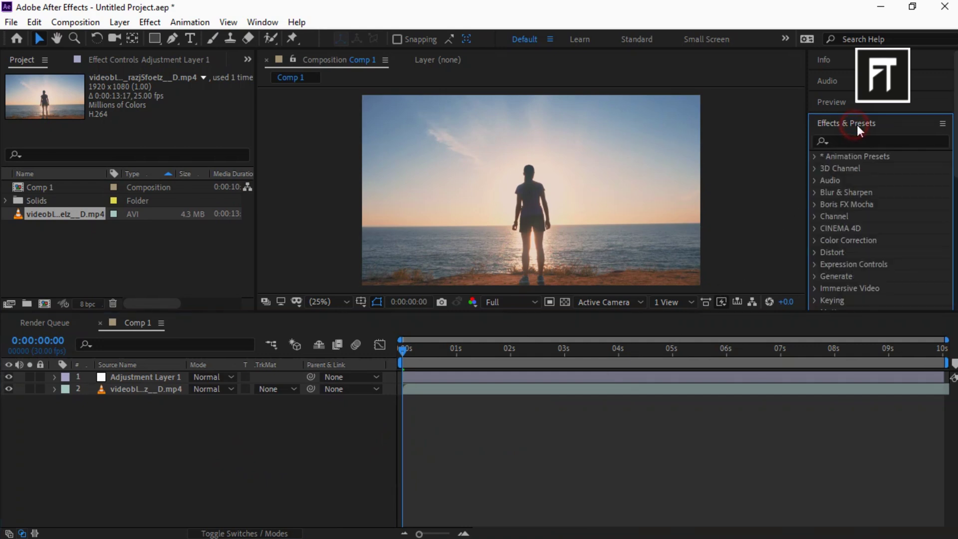
click(861, 143)
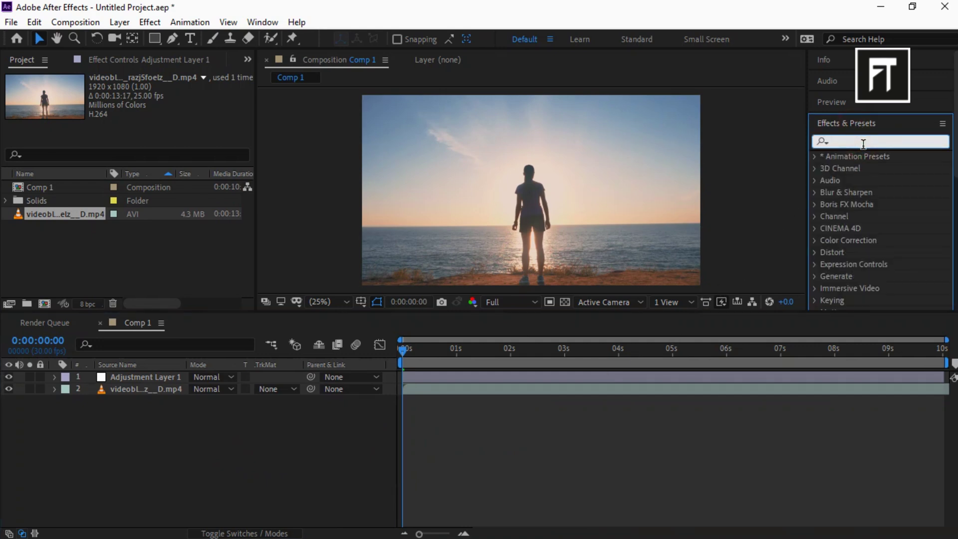
text(level)
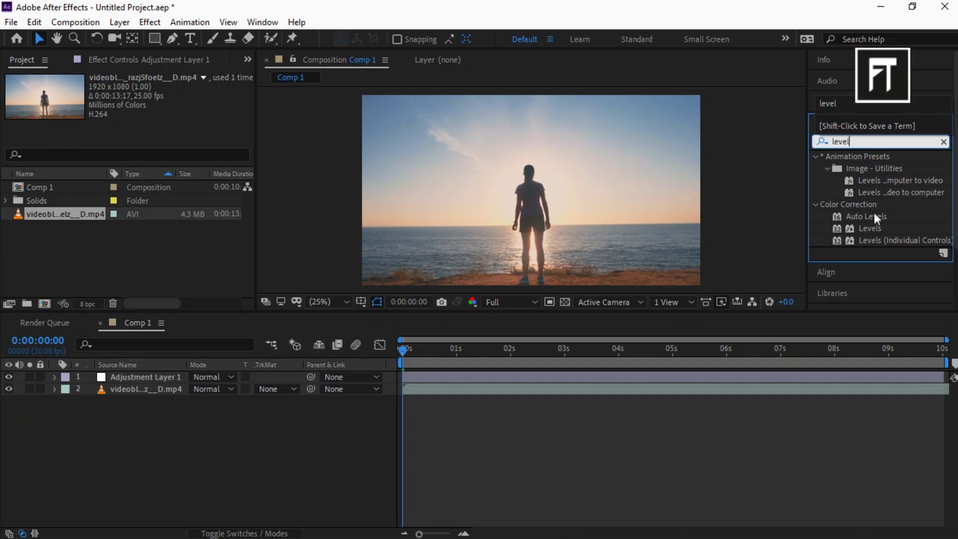
drag(872, 229, 167, 376)
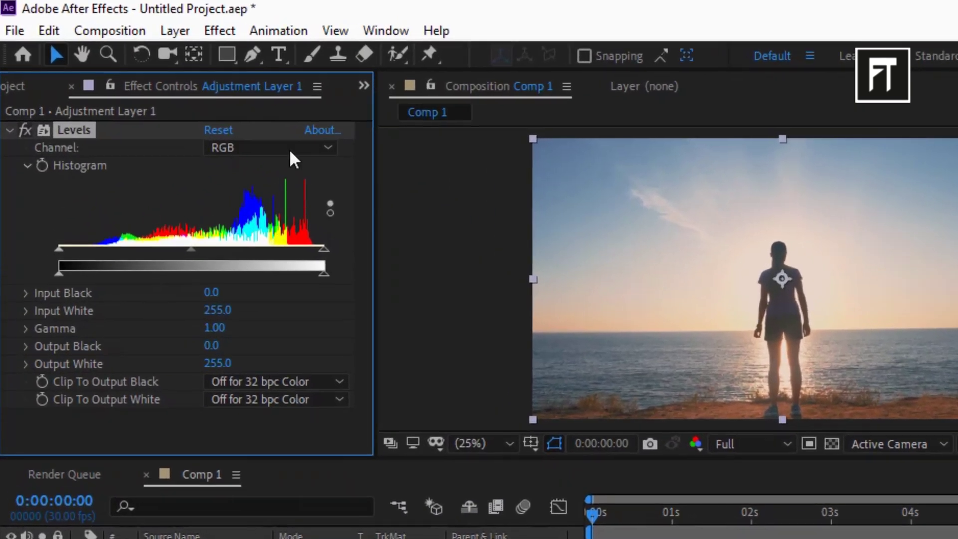
click(235, 122)
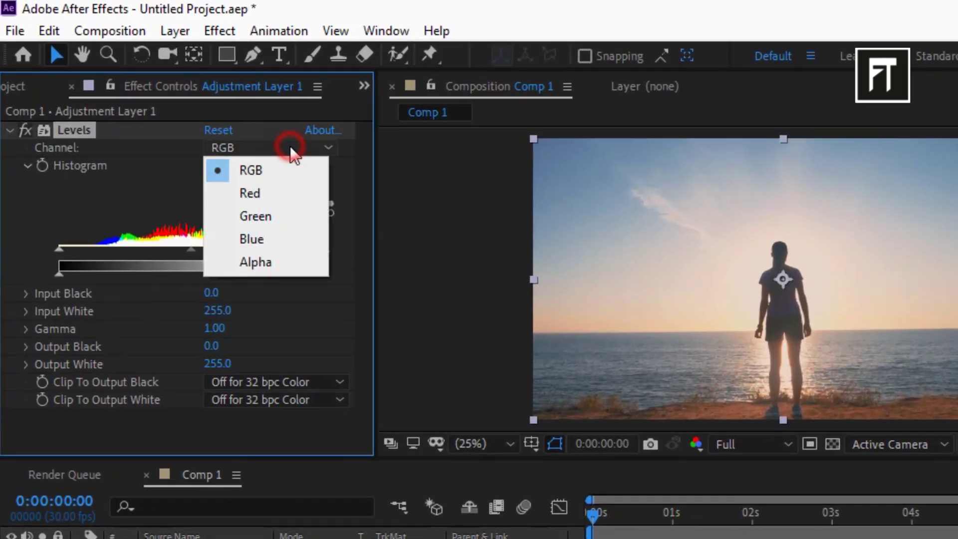
click(215, 195)
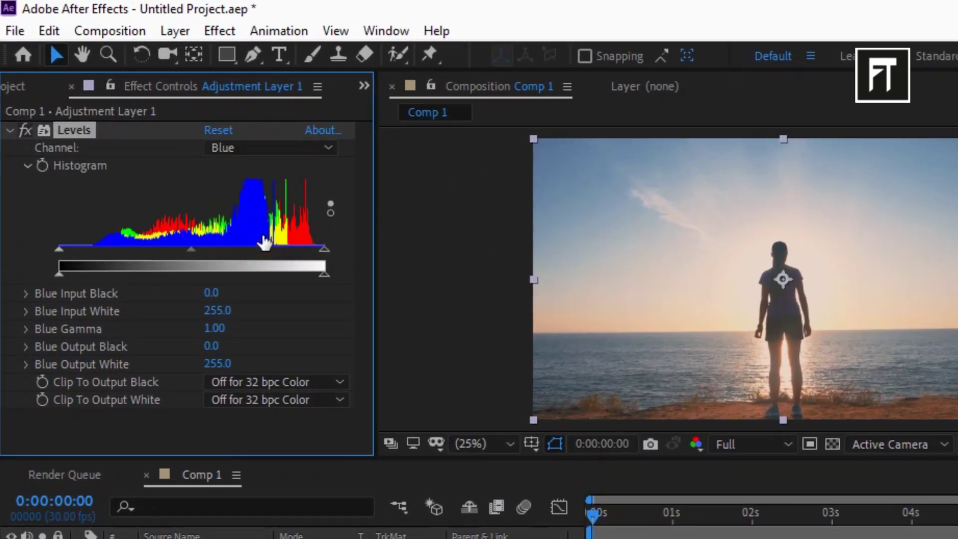
drag(325, 274, 294, 273)
Collapse Levels and apply Lumetri Color to the adjustment layer, expanding Basic Correction.
click(10, 130)
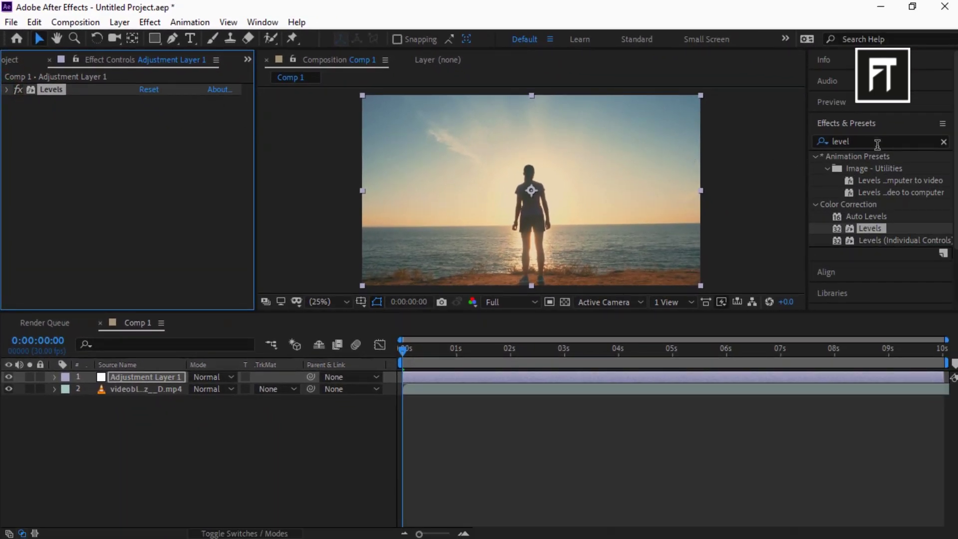
click(878, 143)
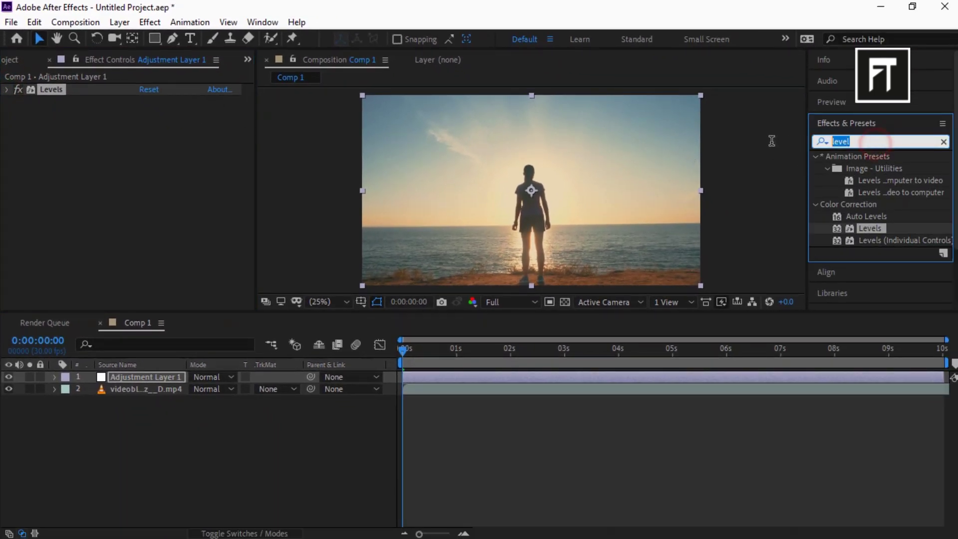
text(luma)
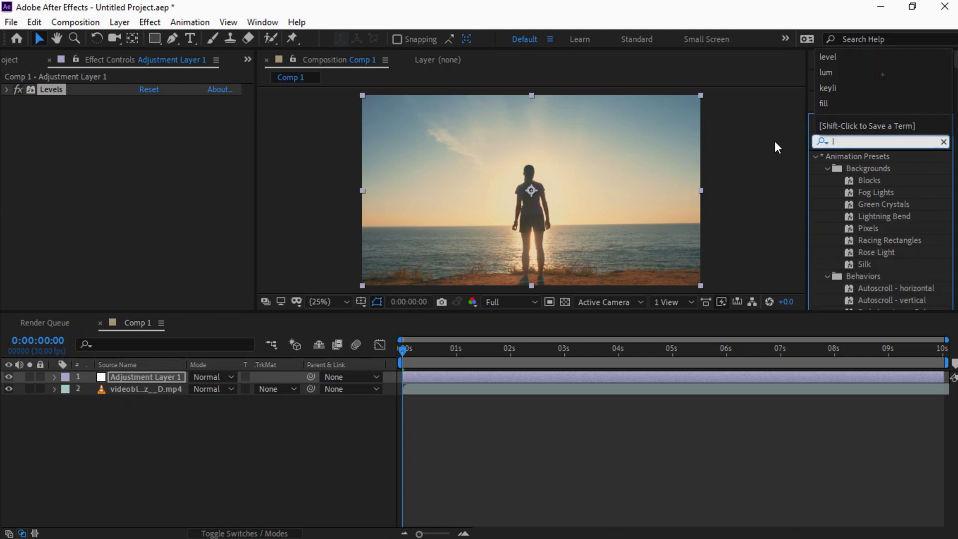
key(BackSpace)
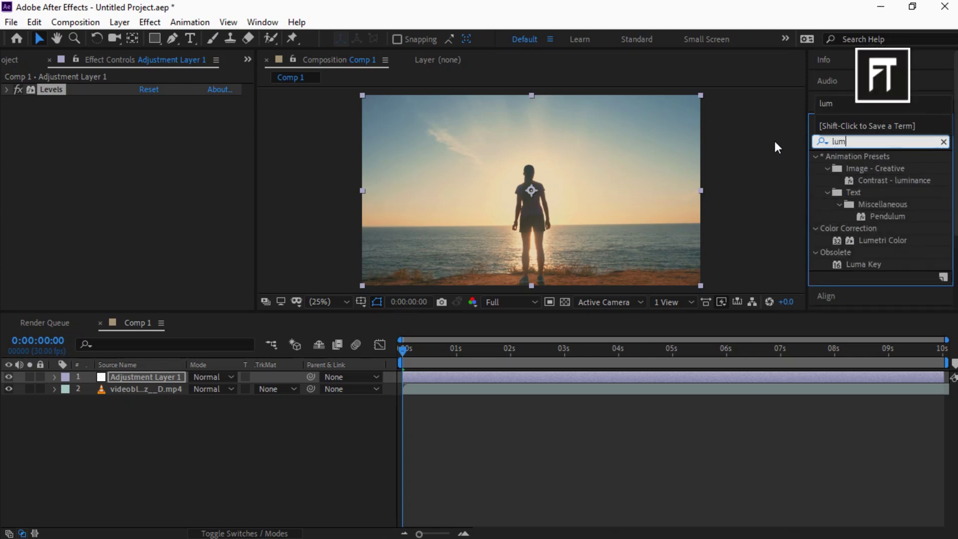
click(882, 241)
drag(882, 242, 146, 377)
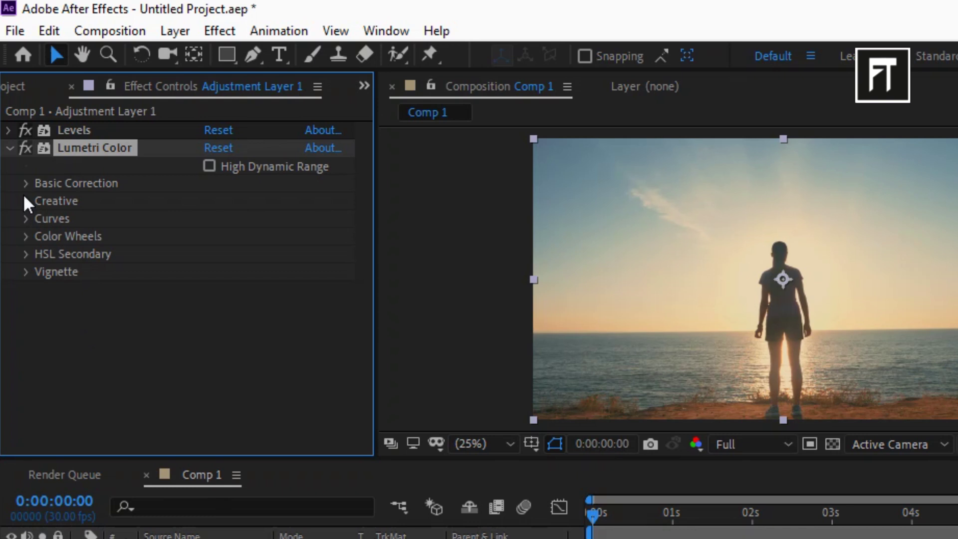
click(20, 139)
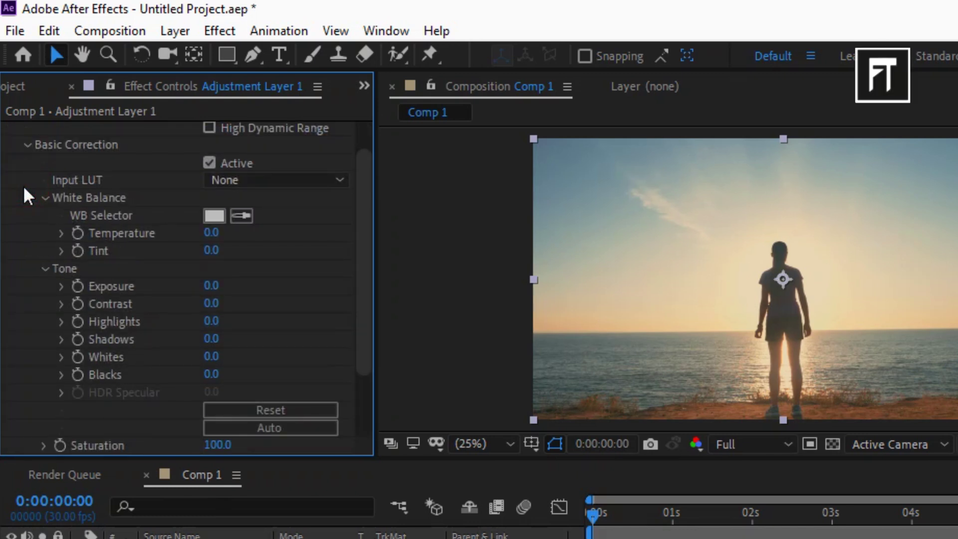
Keep Exposure at 1.0, and set Contrast to 1.0 and Highlights to -30.
click(211, 286)
key(Return)
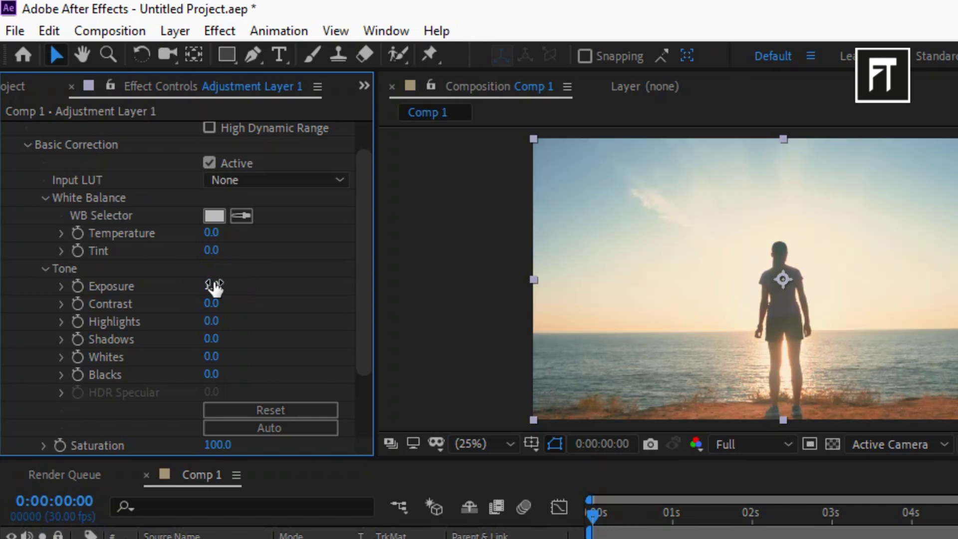
click(216, 304)
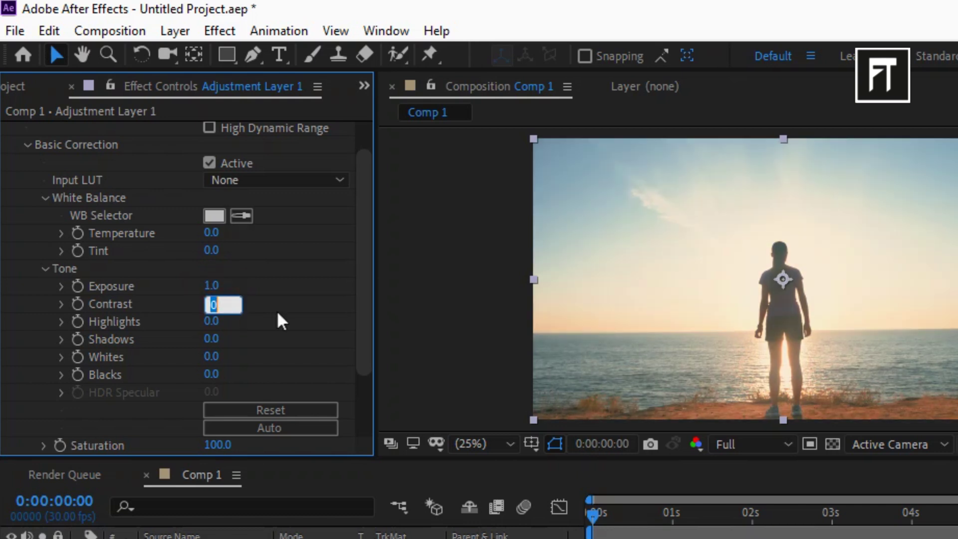
text(1)
key(Return)
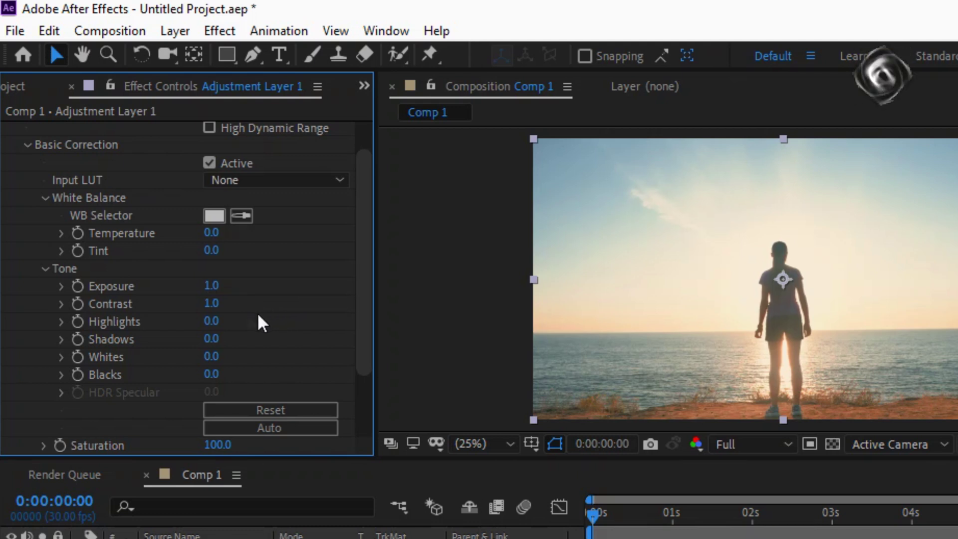
click(214, 321)
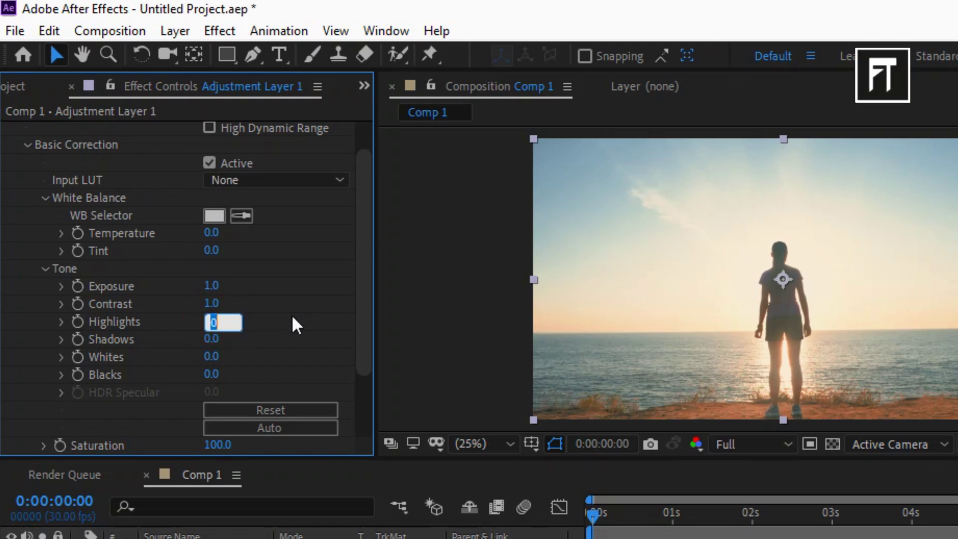
text(-3)
key(Return)
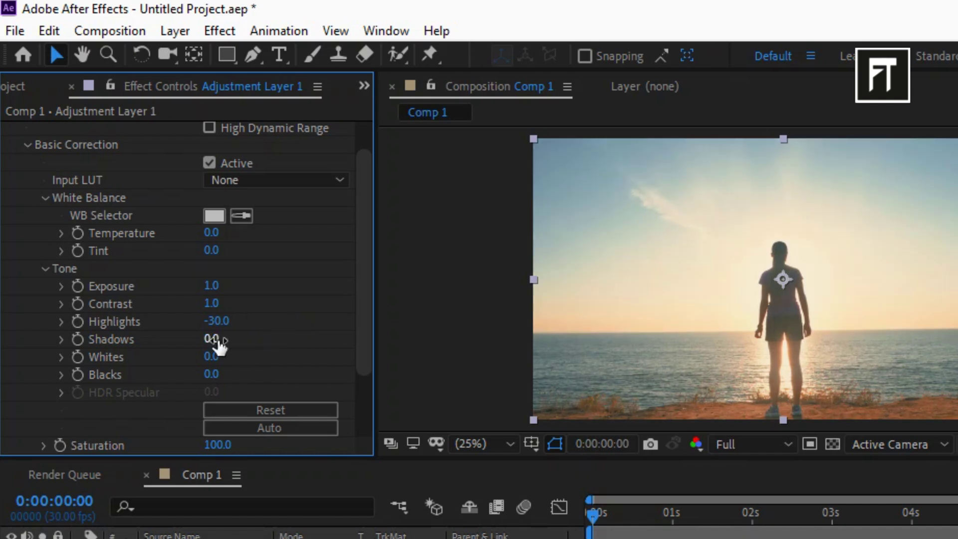
Set Shadows to -150, Whites to 10 and Blacks to -20.
click(218, 340)
text(-150)
key(Return)
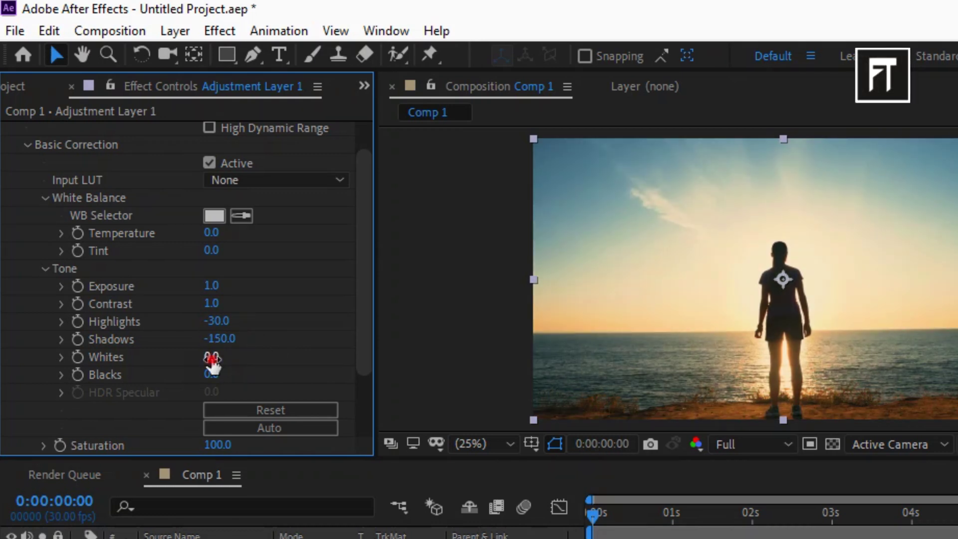
click(212, 358)
text(10)
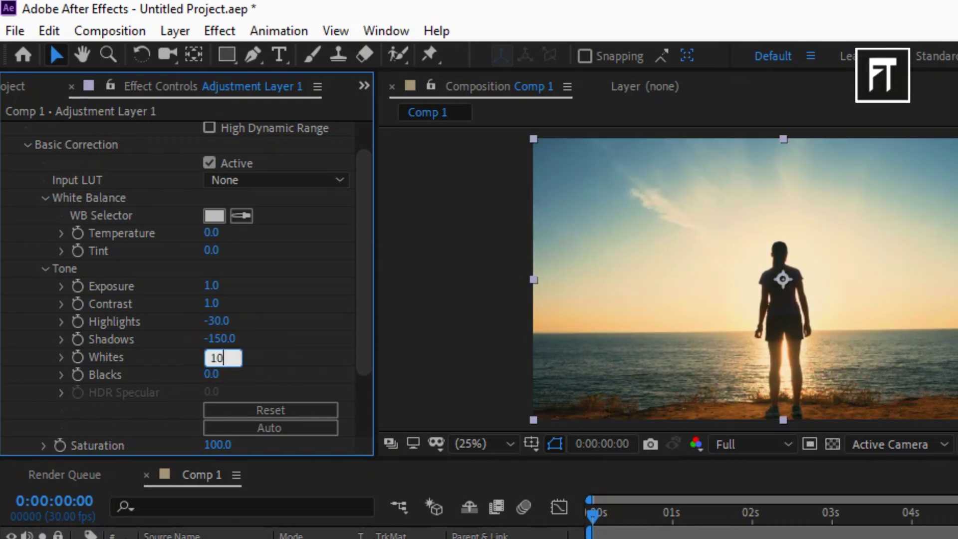
key(Return)
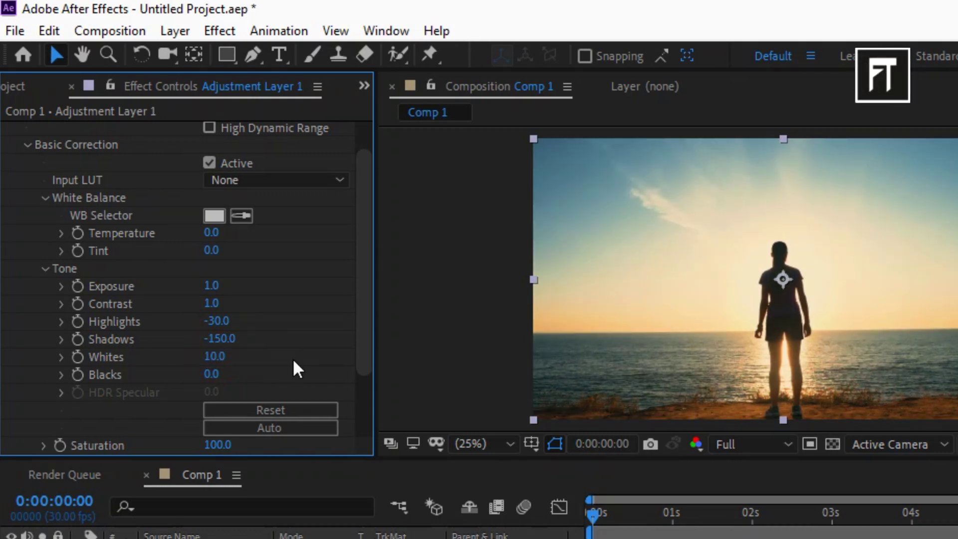
click(214, 374)
text(-20)
key(Return)
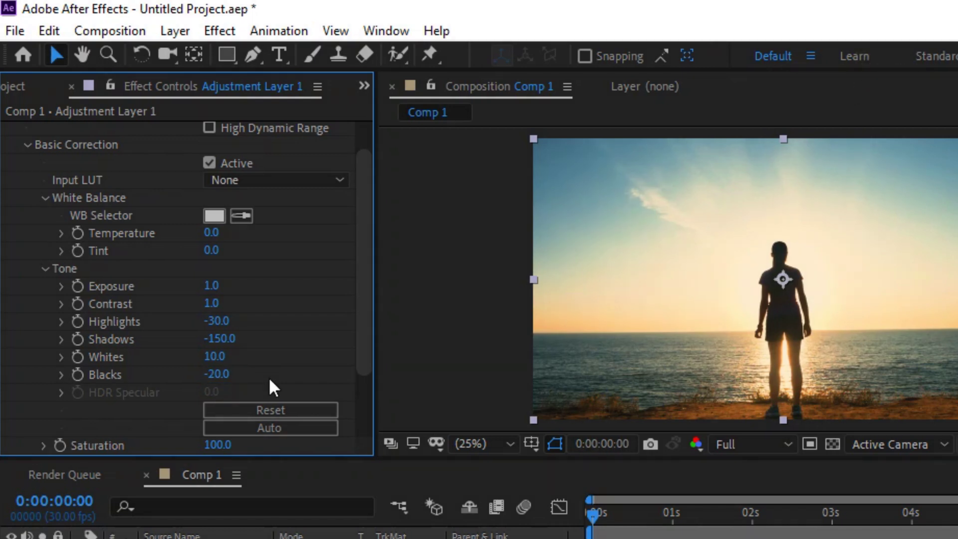
Collapse Lumetri Color and apply Auto Contrast to Adjustment Layer 1 with default values.
scroll(269, 380, up, 1)
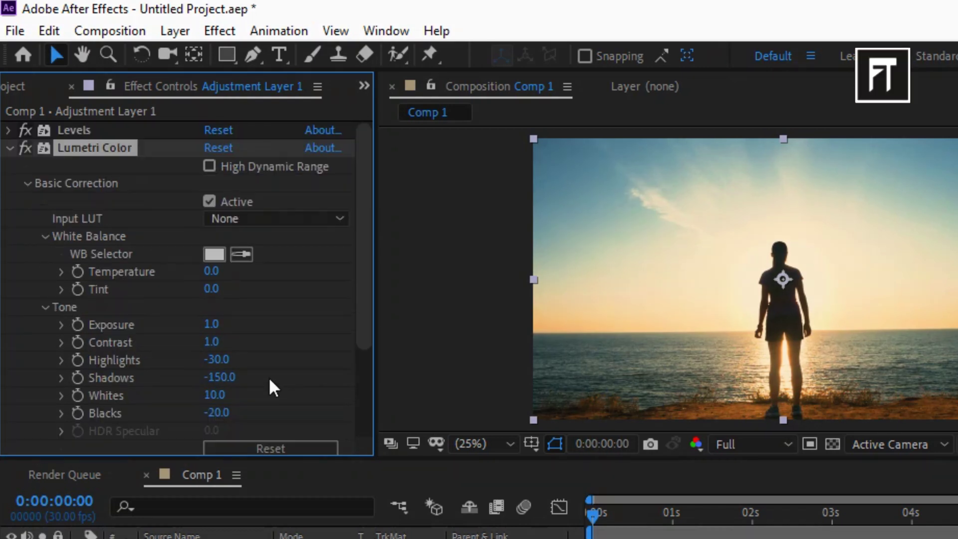
click(10, 148)
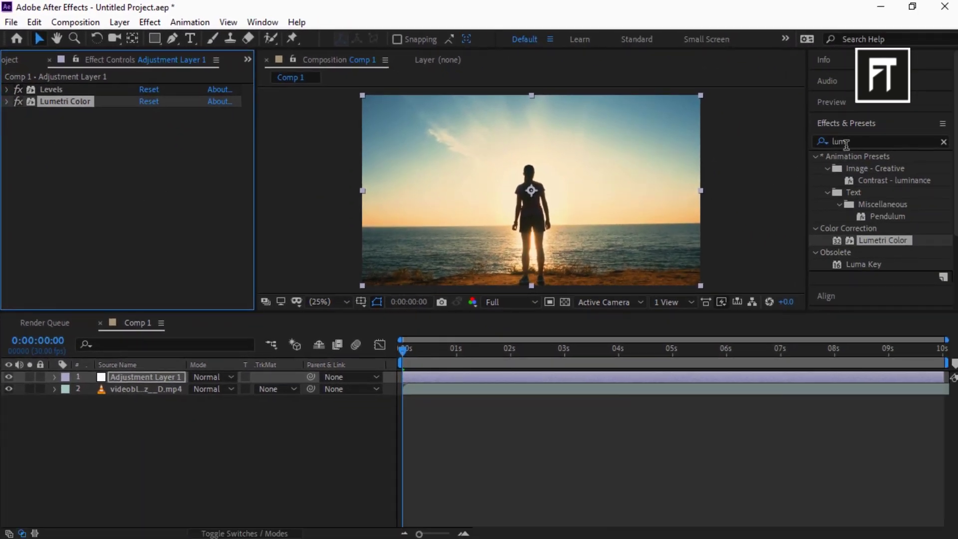
click(846, 145)
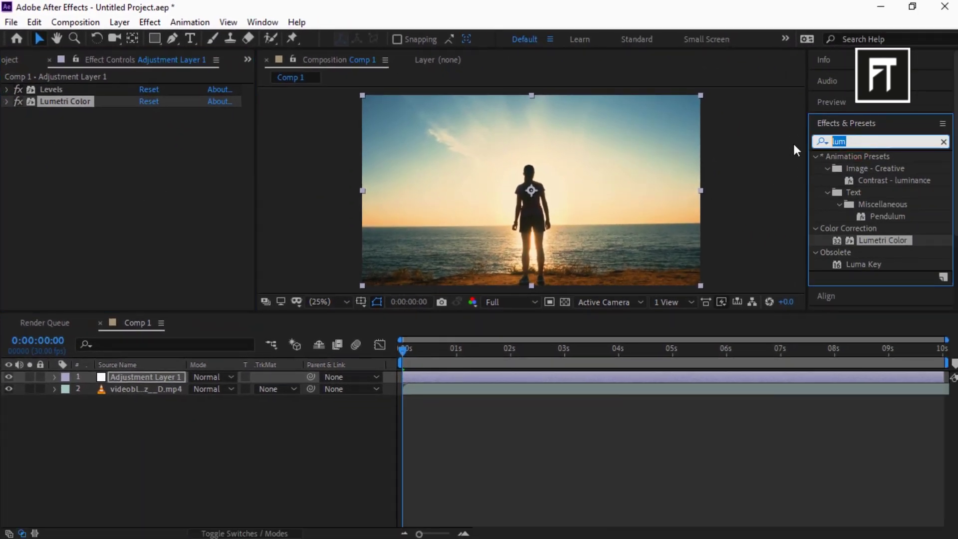
key(BackSpace)
text(au)
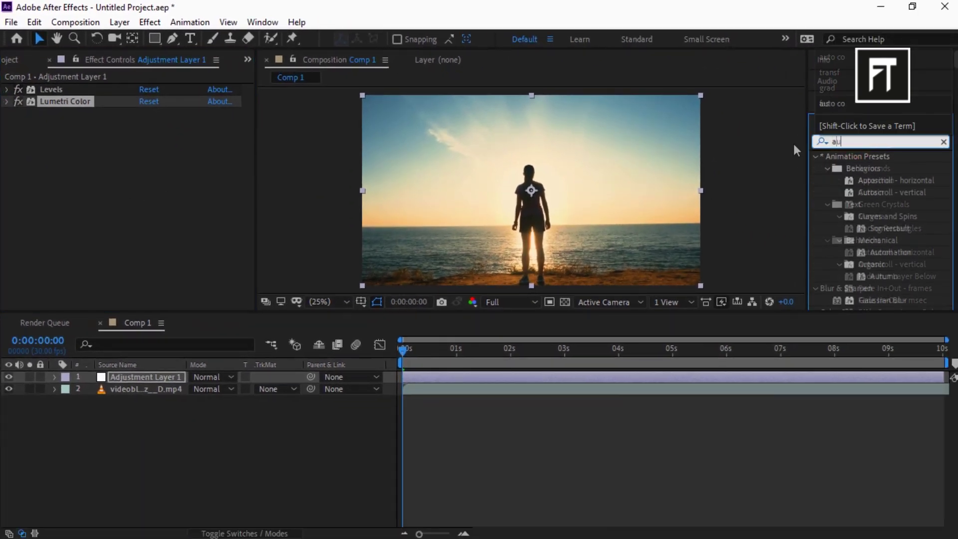
text(to c)
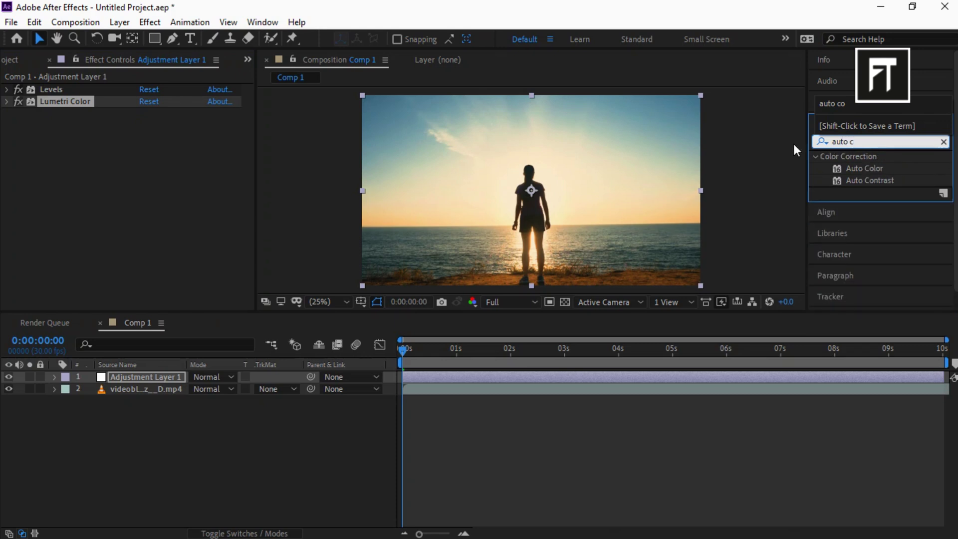
drag(870, 178, 157, 373)
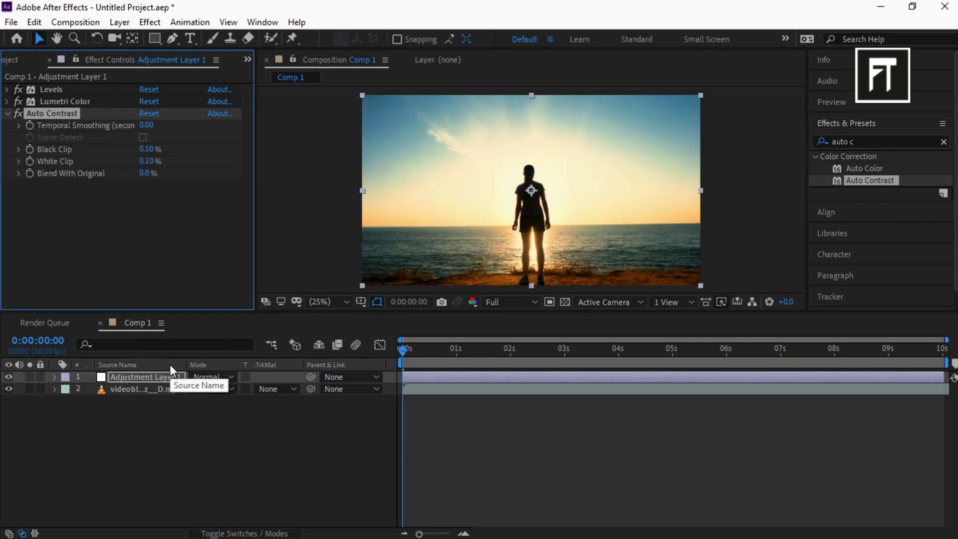
Shorten the work area to about 4 seconds and keyframe the adjustment layer's Position at -1008,540 at 0 s.
click(7, 115)
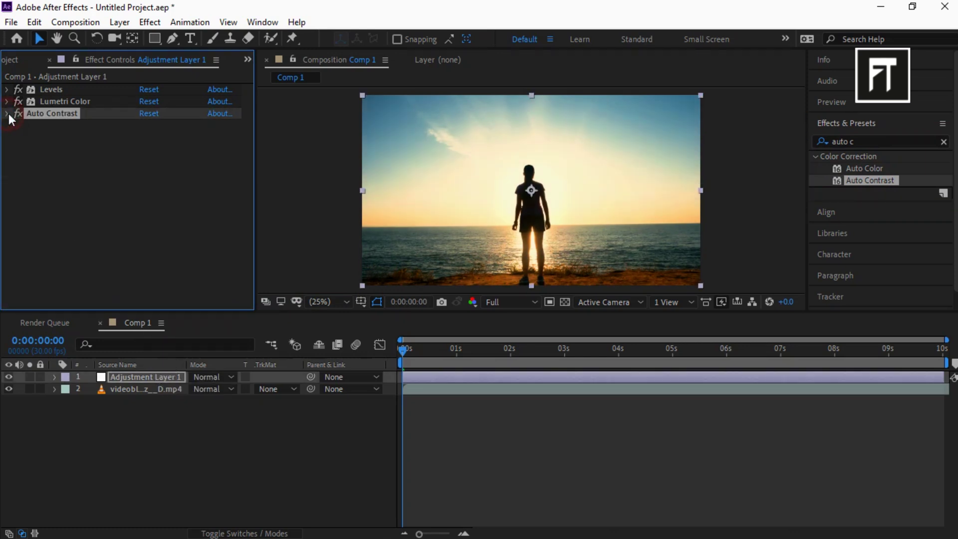
click(114, 460)
drag(947, 363, 626, 363)
click(149, 376)
key(p)
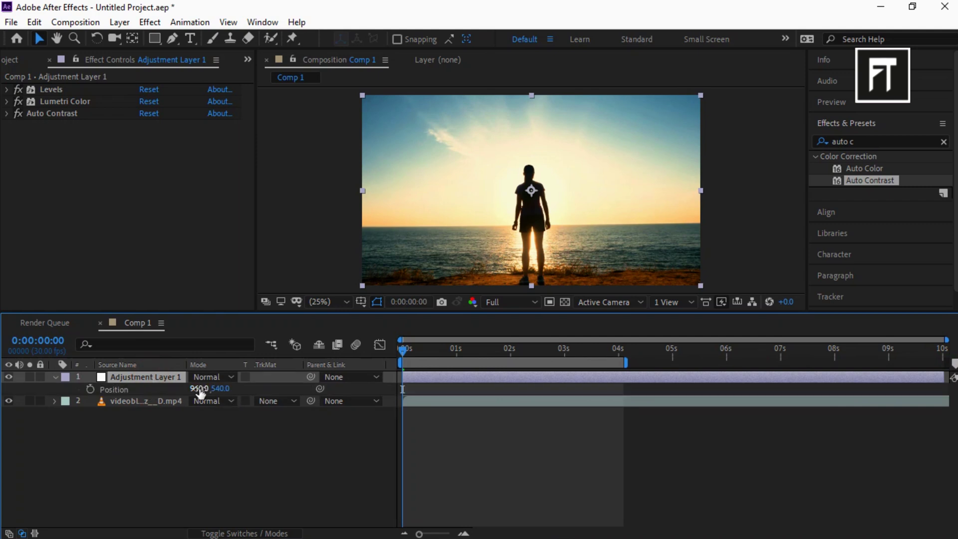
drag(199, 393, 126, 402)
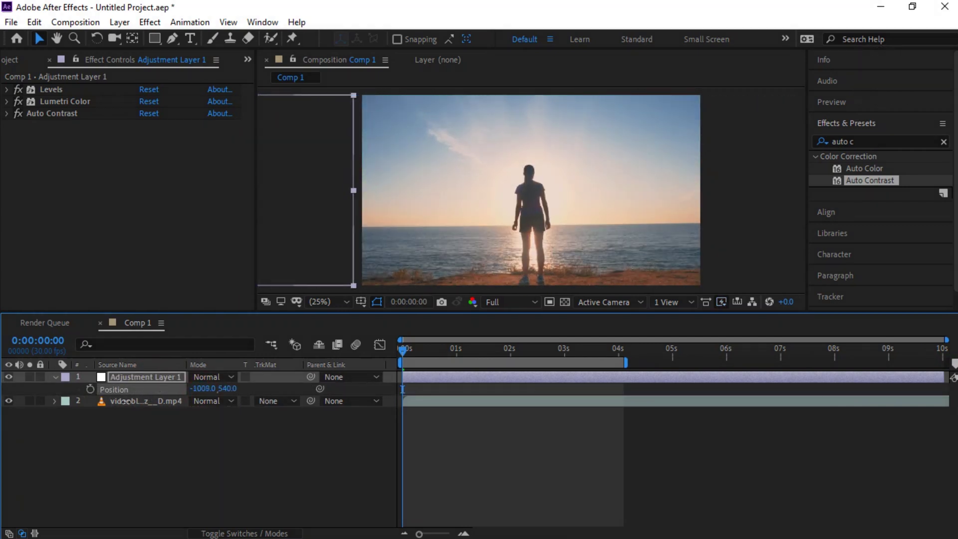
click(90, 390)
Add an eased Position keyframe at 960,540 later in the timeline.
drag(402, 349, 484, 349)
mouse_move(202, 388)
mouse_down()
mouse_move(193, 389)
mouse_move(215, 389)
mouse_up()
right_click(403, 389)
click(512, 386)
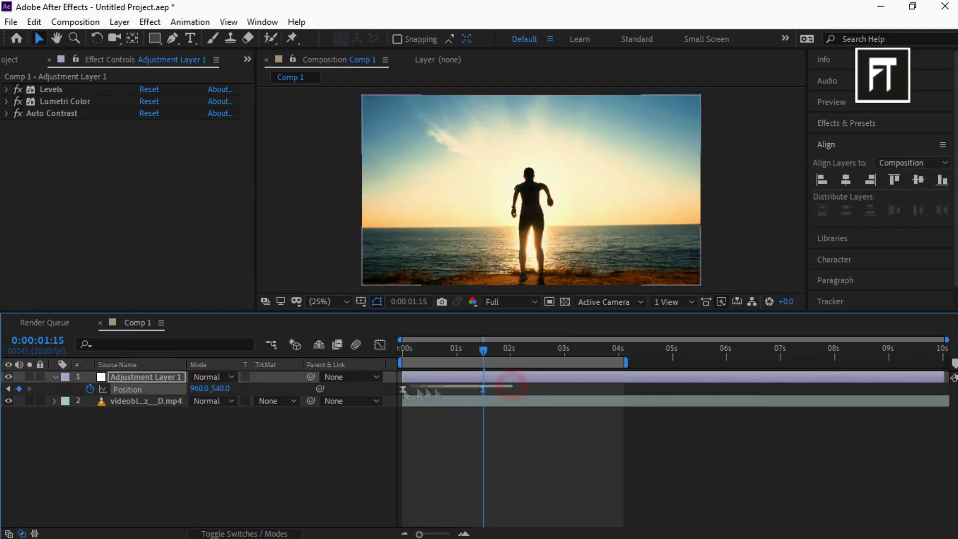
drag(404, 389, 469, 389)
Enlarge and fit the composition viewer, then play back the before/after wipe.
click(832, 102)
drag(499, 313, 500, 410)
click(327, 398)
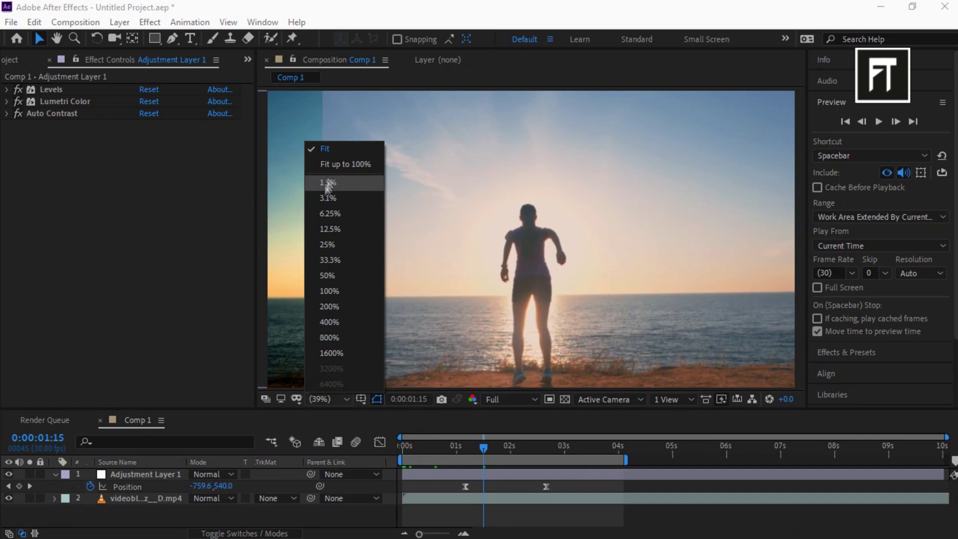
click(329, 399)
click(879, 121)
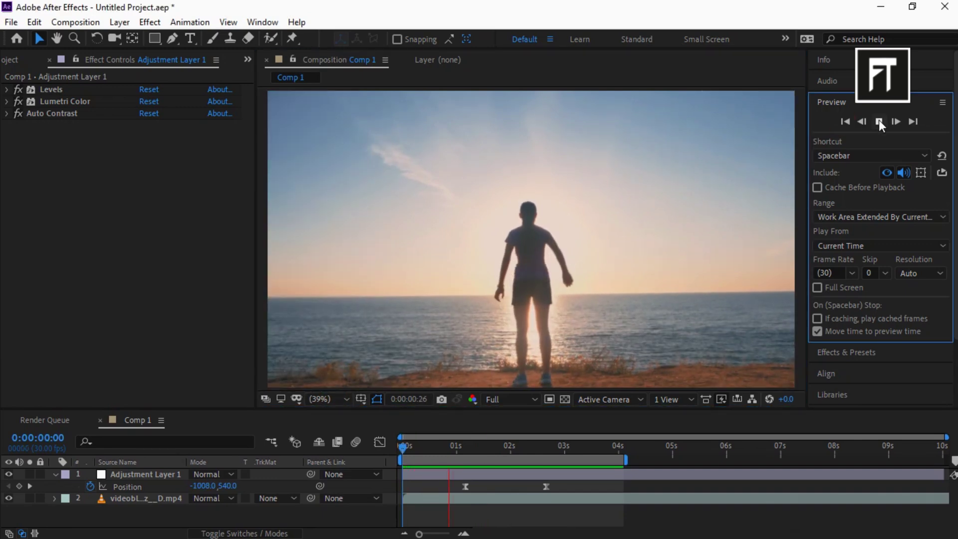